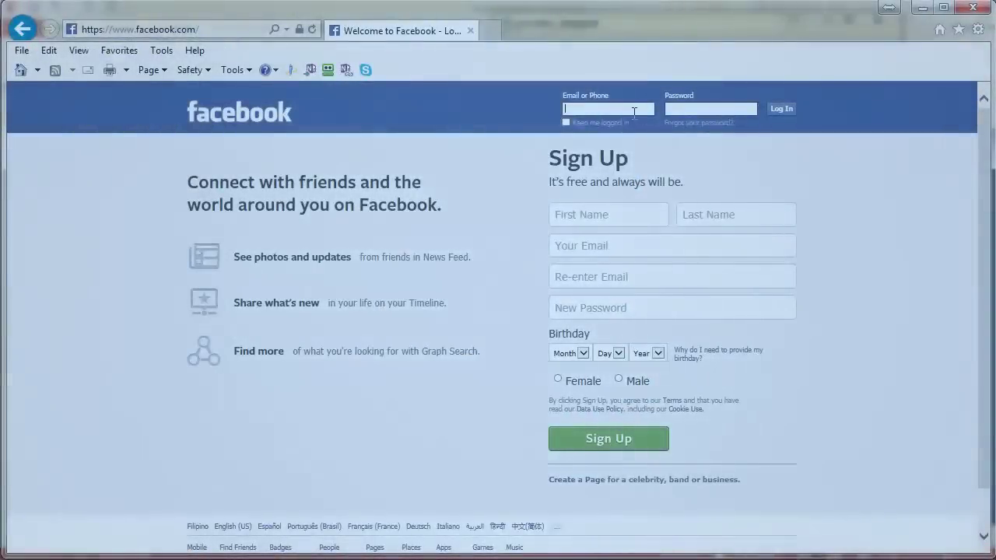
Log in to the personal Facebook profile using the saved email autofill.
left_click(633, 108)
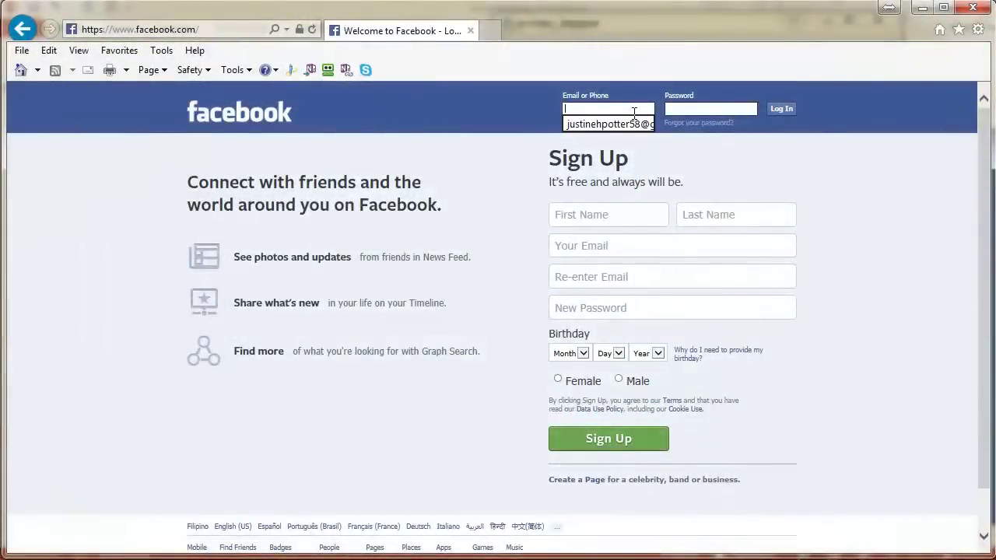
key("Return")
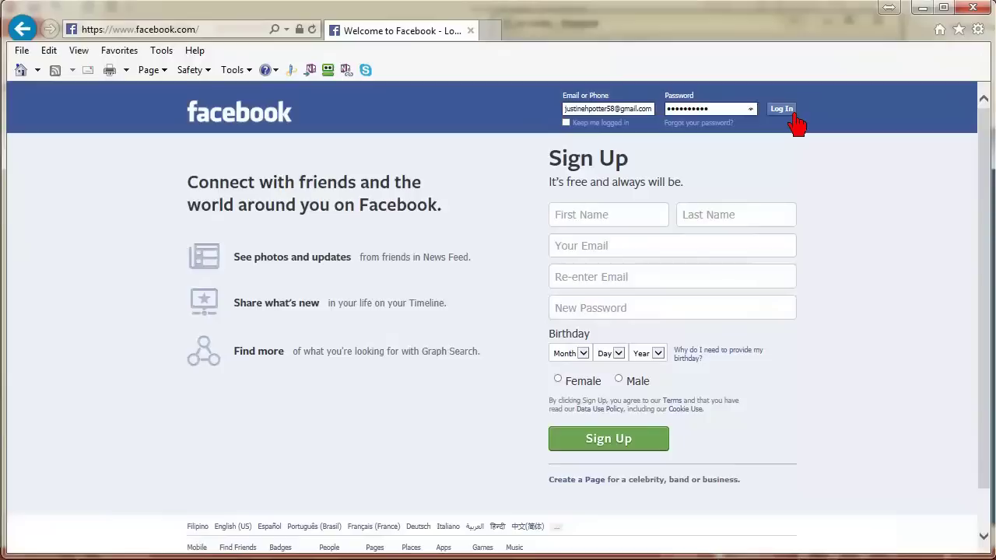
left_click(793, 113)
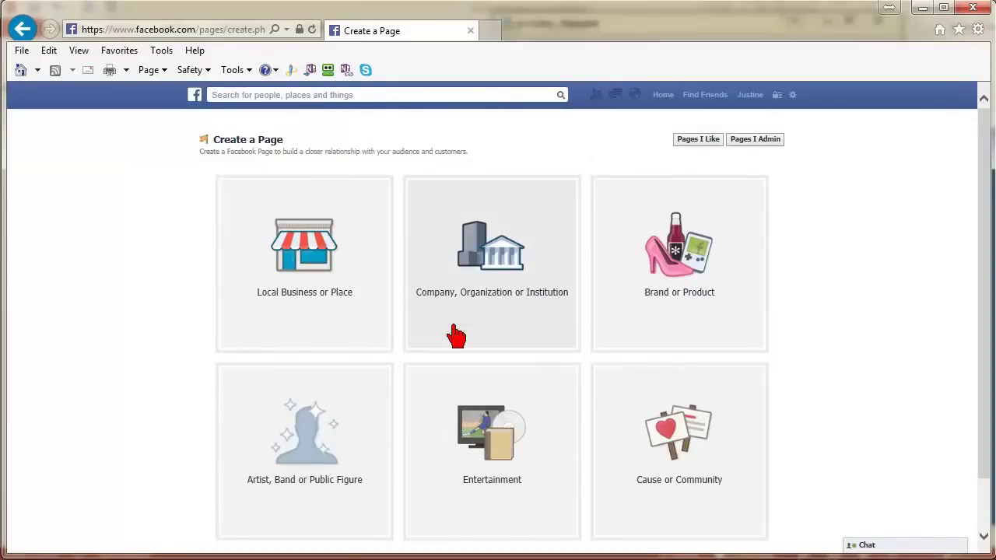
Choose a Brand or Product page and set its category to Product/Service.
left_click(651, 308)
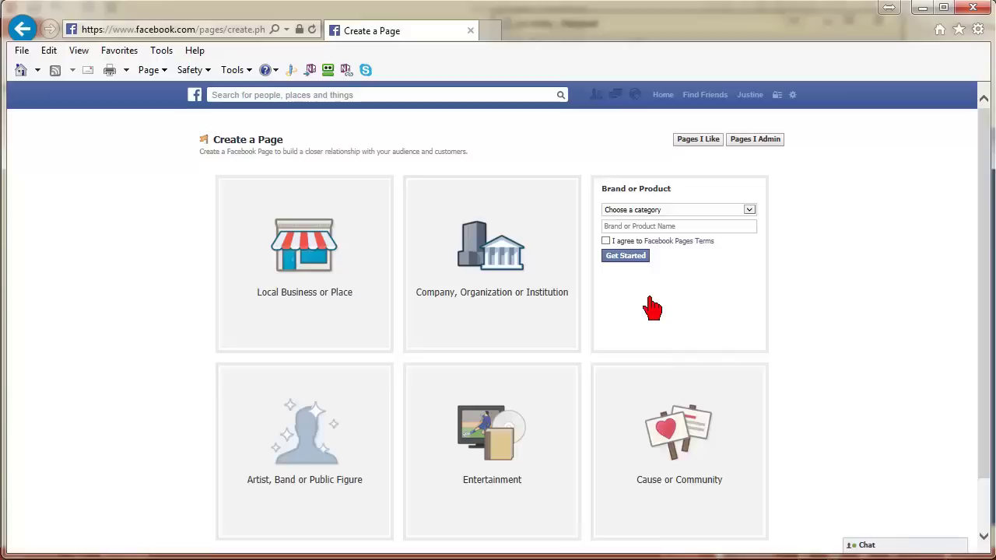
left_click(750, 211)
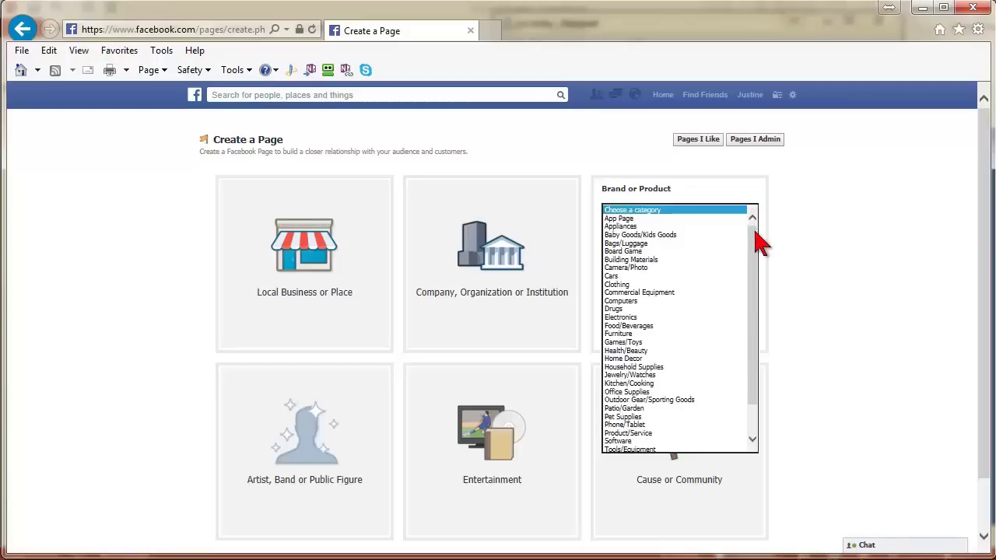
left_click_drag(754, 232, 760, 268)
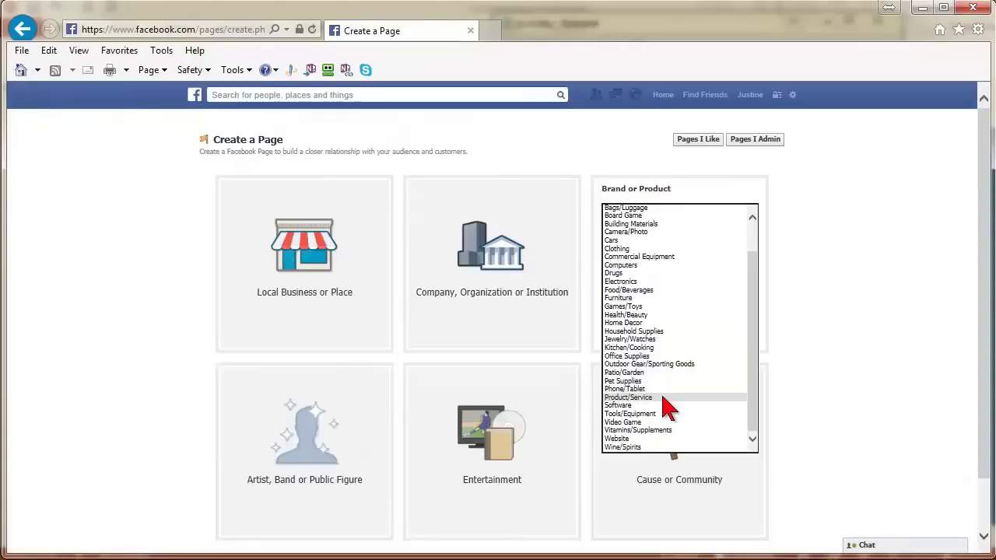
left_click(630, 398)
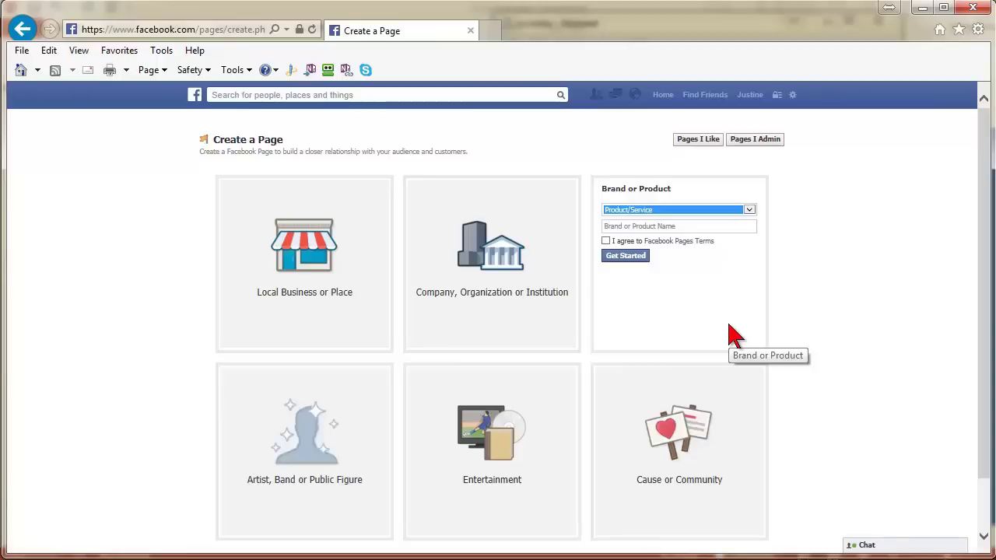
Name the page 'Amazing and Affordable Video Scribe', agree to the Pages Terms, and get started.
left_click(695, 224)
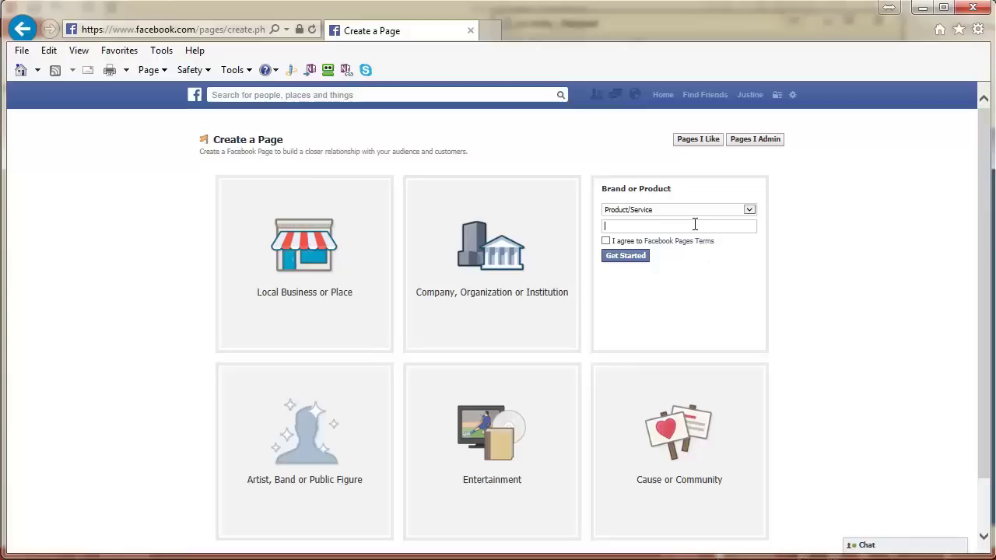
type("Amazing and A")
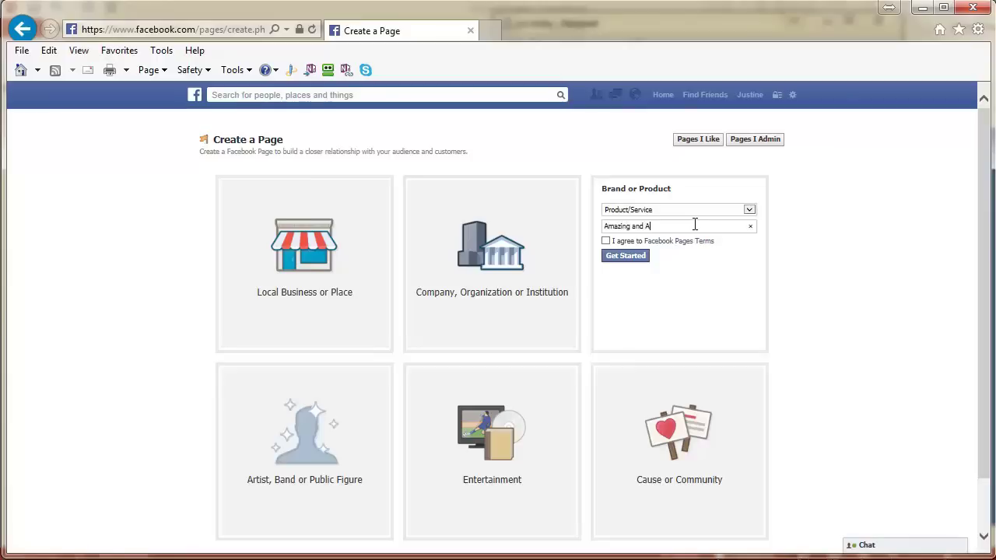
type("ffordable Video Scribe")
left_click(606, 242)
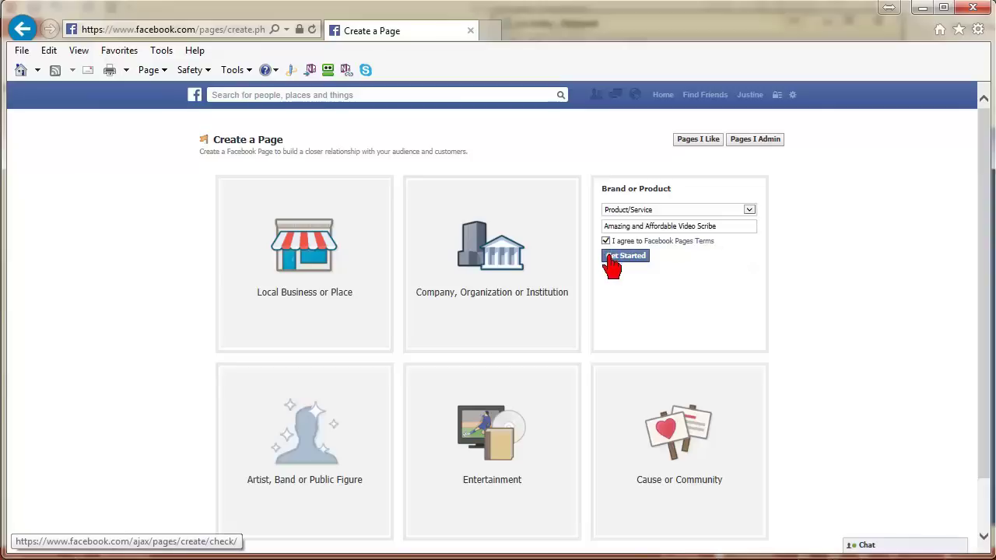
left_click(609, 256)
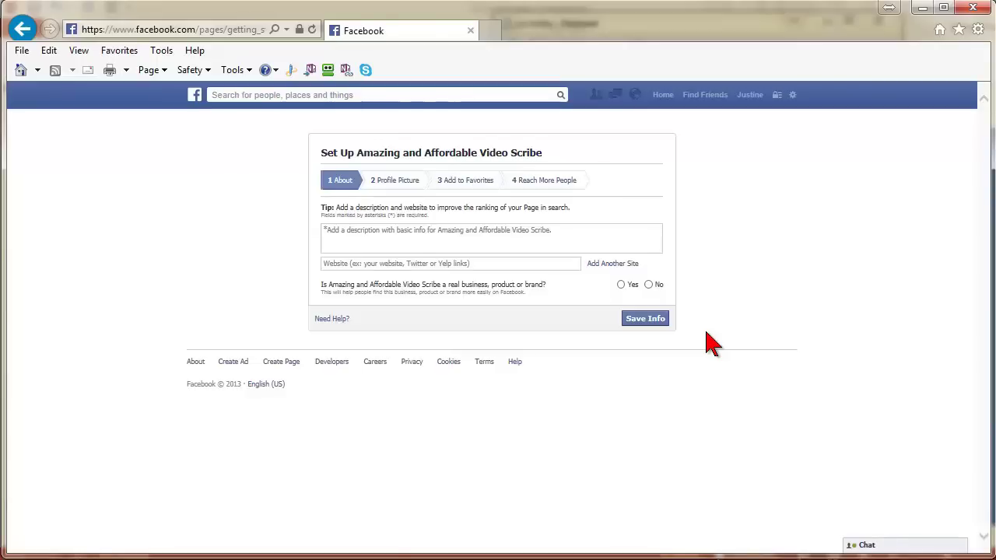
Write the About text 'Creating amazing and affordable video scribes/whiteboard animations for your business.' plus the website on a new line.
left_click(410, 243)
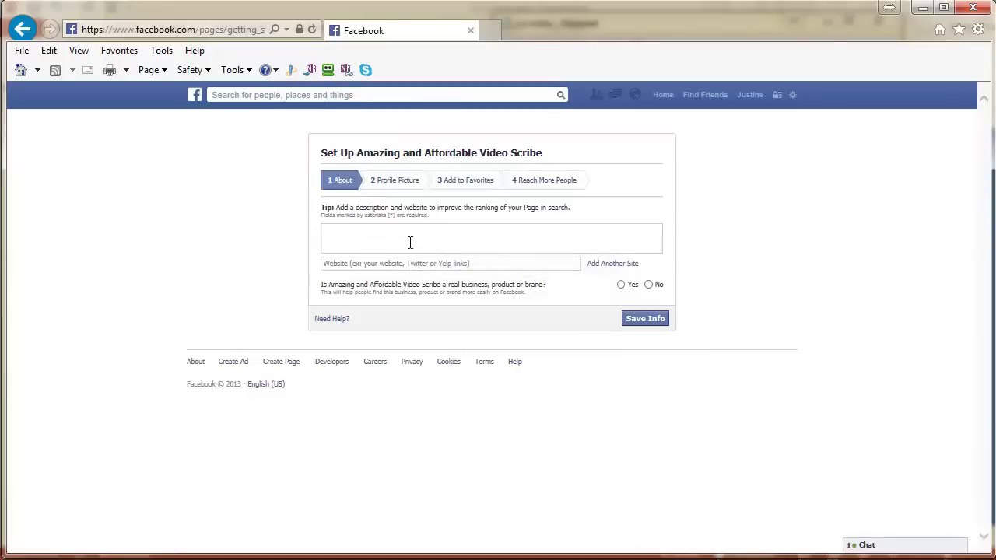
type("q")
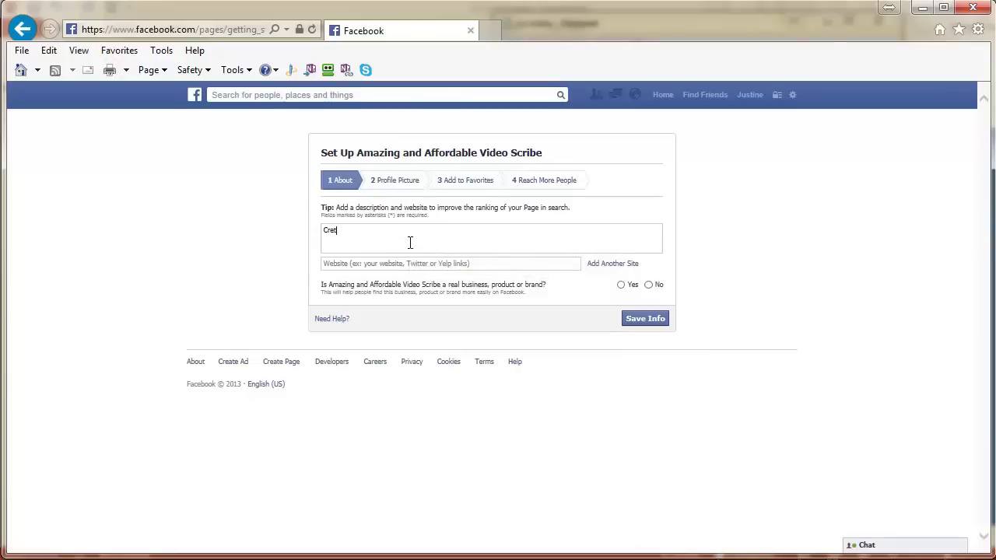
type("reating ")
type("amazing and aff")
type("ordable video s")
type("cribes!whiteboard")
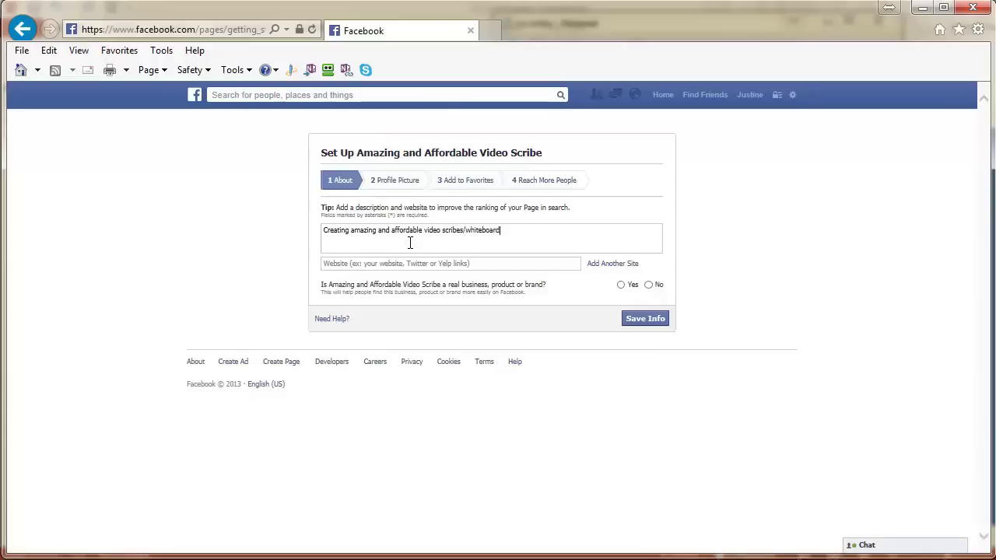
type(" animations")
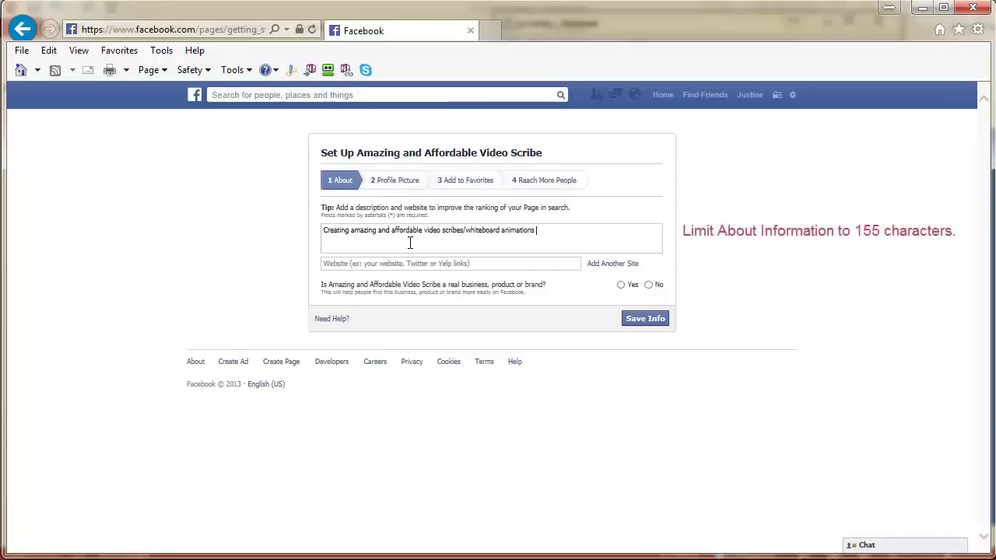
type(" for")
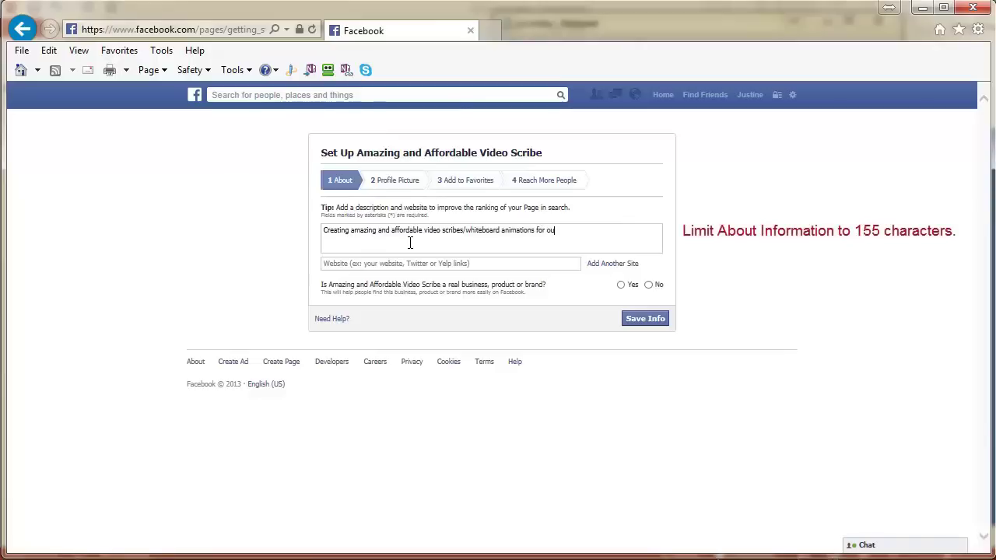
type(" o")
type("ur b")
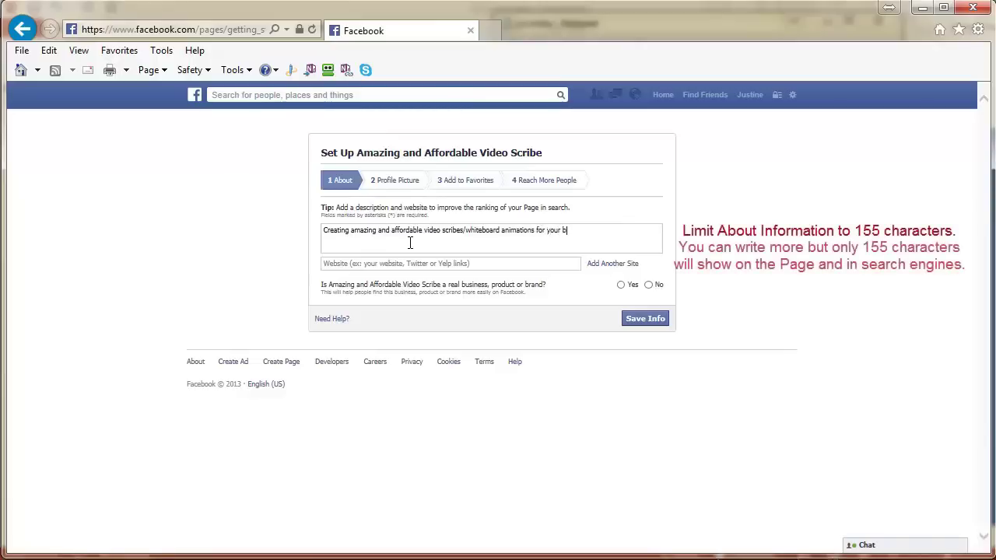
type("usines")
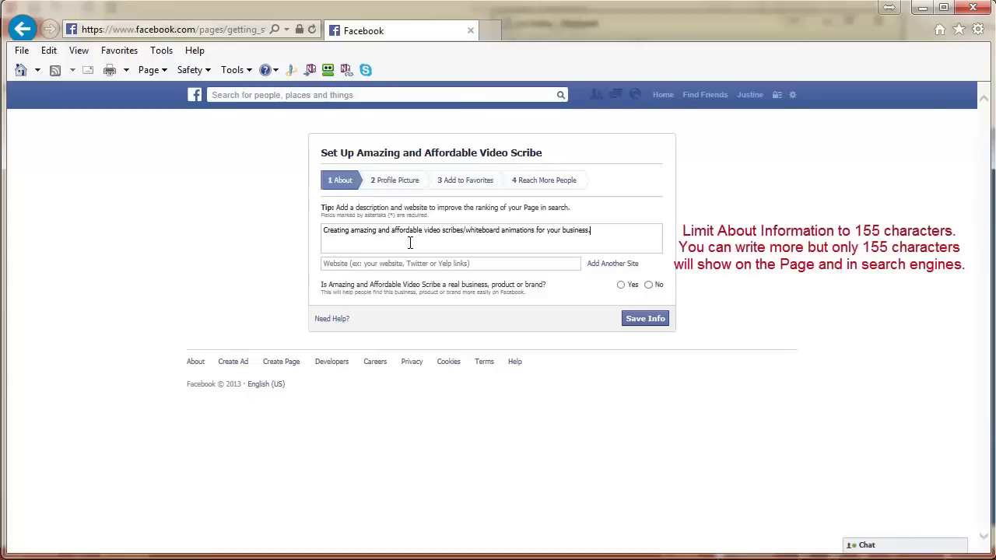
type("s.")
key("Return")
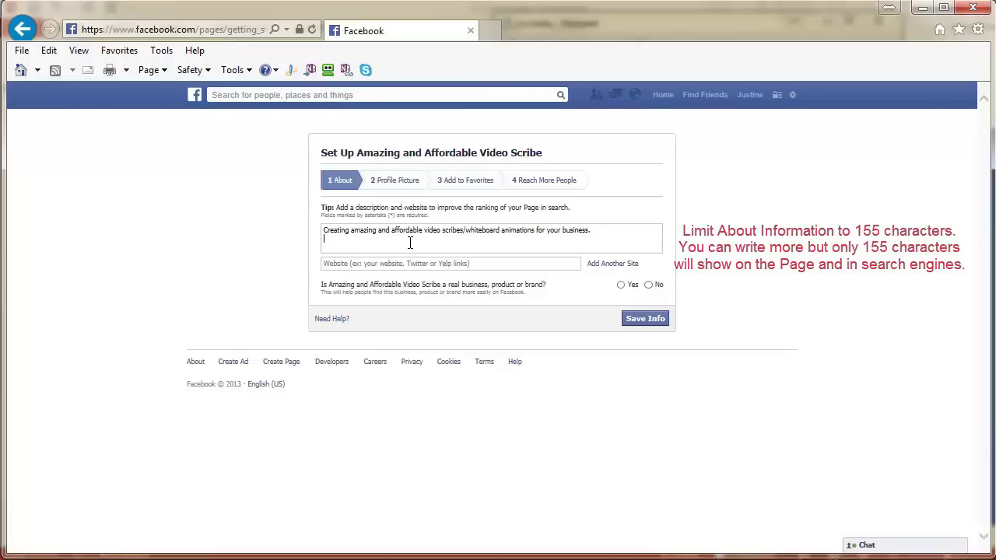
type("http:/")
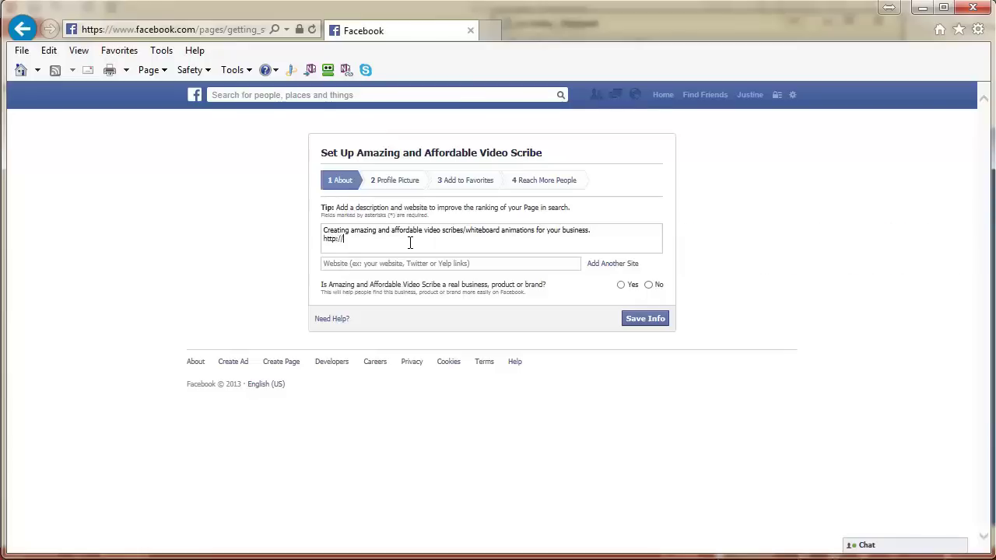
type("/amazingaffordablevideo")
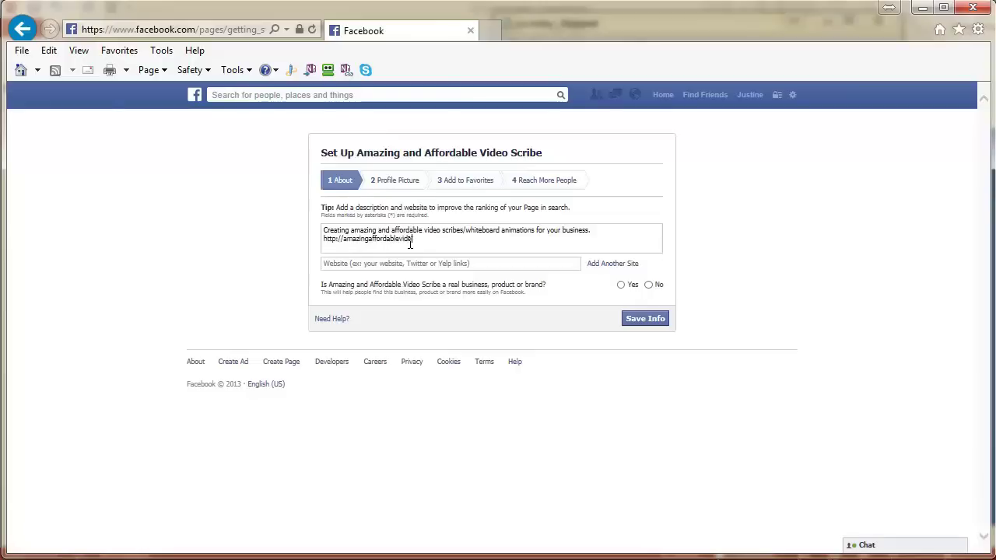
type("scribe.com")
Enter amazingaffordablevideoscribe.com as the website and paste the Twitter profile link as a second site.
key("Tab")
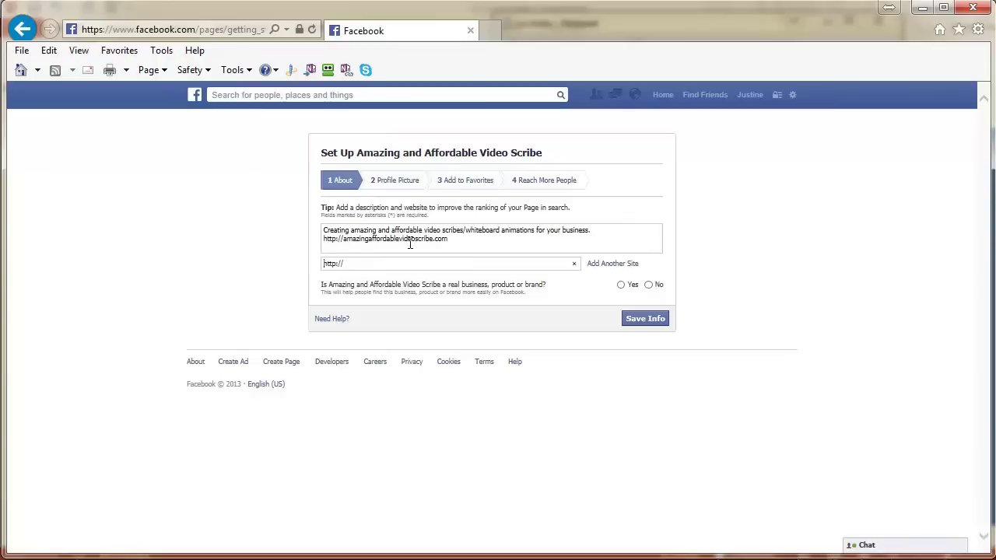
type("amazingaffordable")
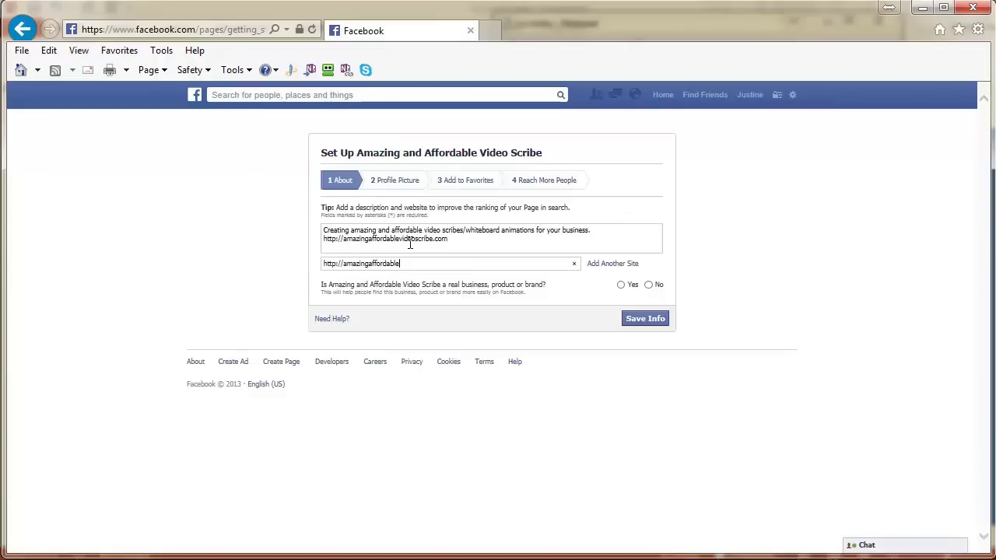
type("videoscribe.com")
left_click(624, 266)
left_click(505, 282)
type("https://twitter.com/JustinePotter16")
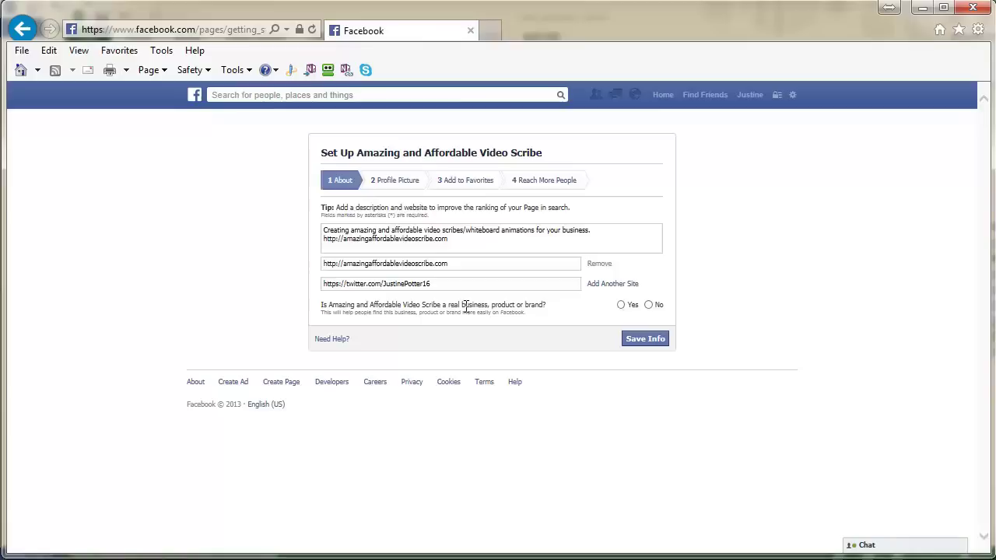
Answer No to the real-business question and save the About info.
left_click(634, 305)
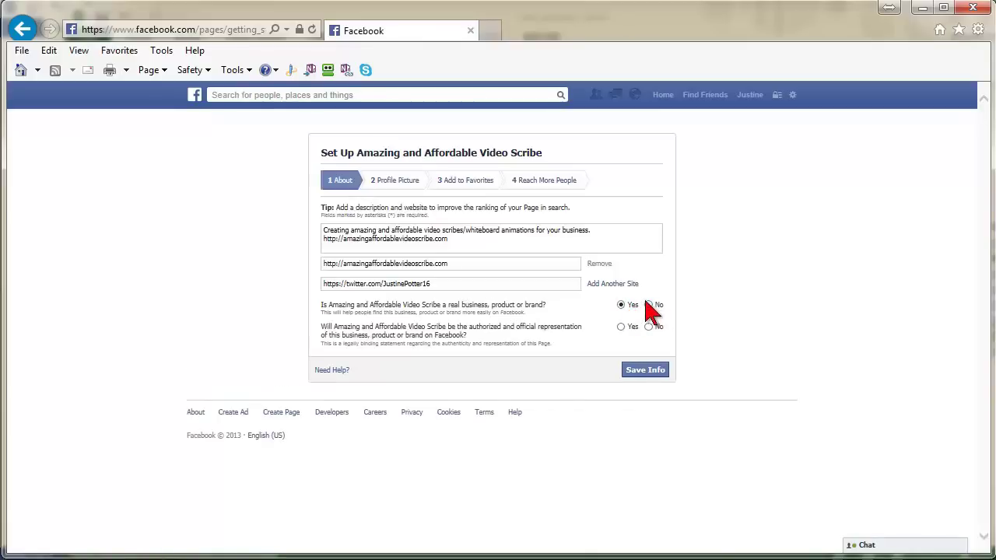
left_click(649, 305)
left_click(649, 340)
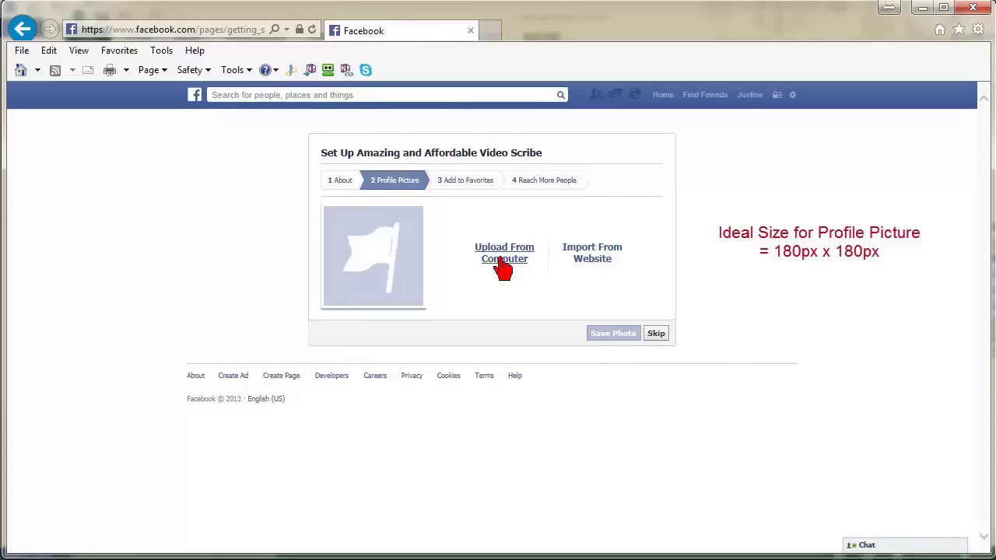
Upload the video_camera_and_clap_board image from Downloads as the profile picture.
left_click(499, 261)
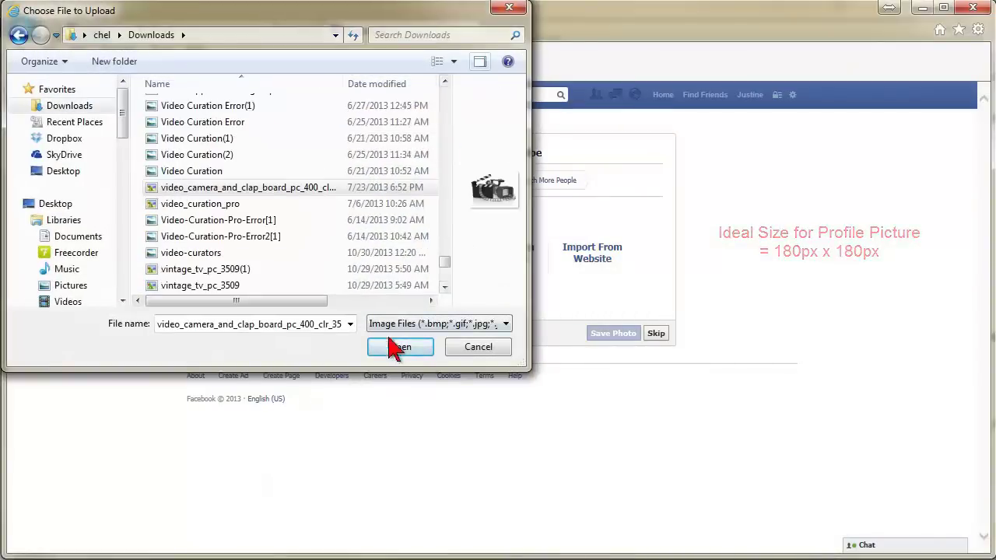
left_click(400, 346)
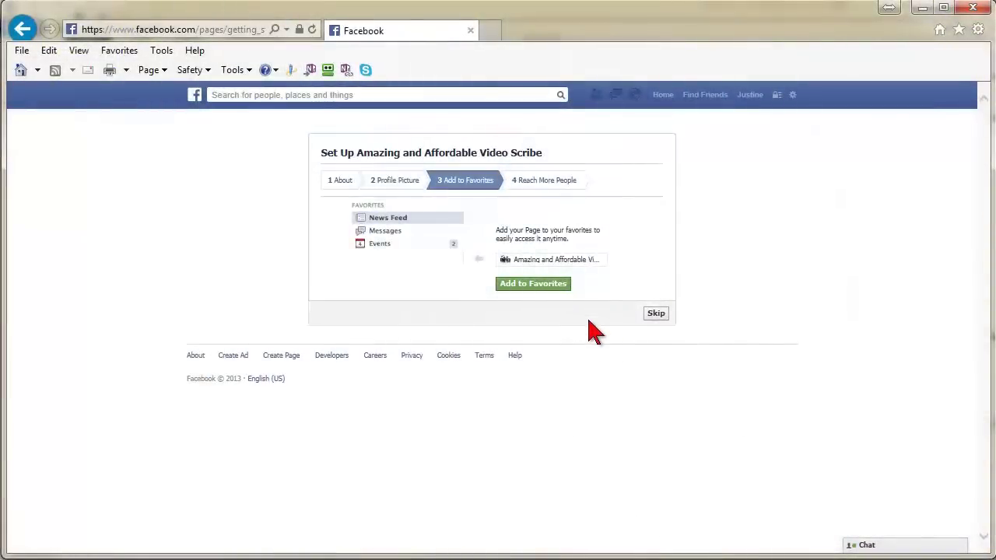
Add Amazing and Affordable Video Scribe to favorites and advance to the Reach More People step.
left_click(550, 284)
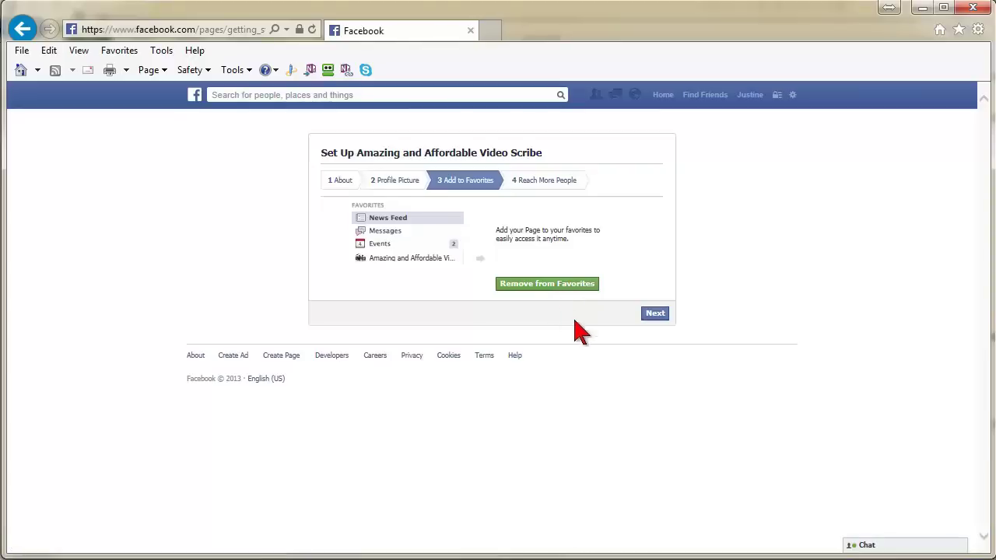
left_click(663, 316)
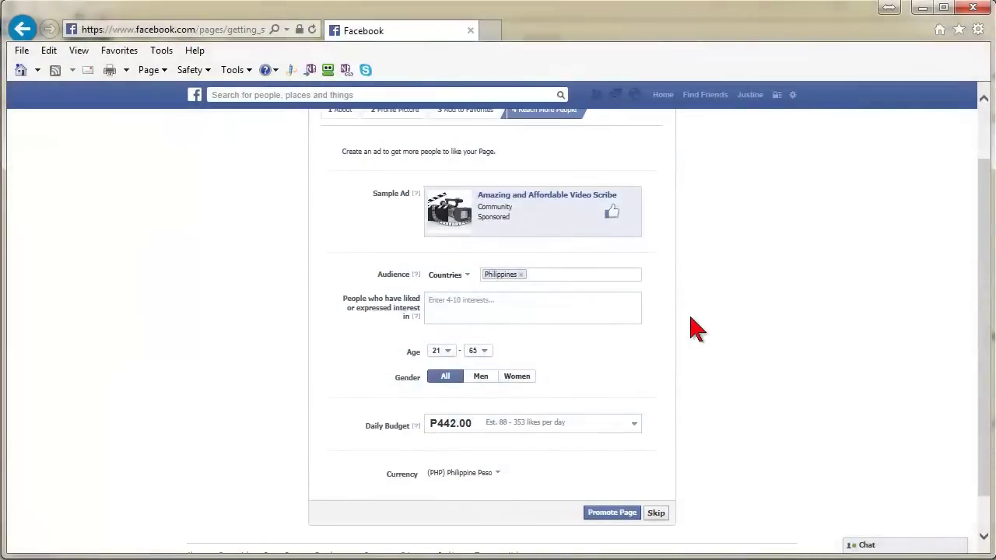
Skip the Reach More People step without promoting the page.
left_click(655, 513)
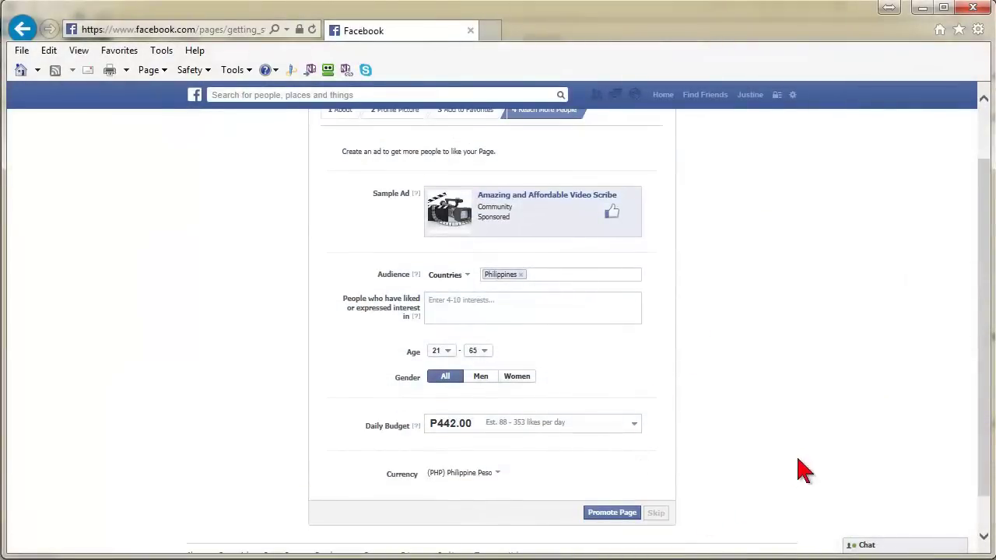